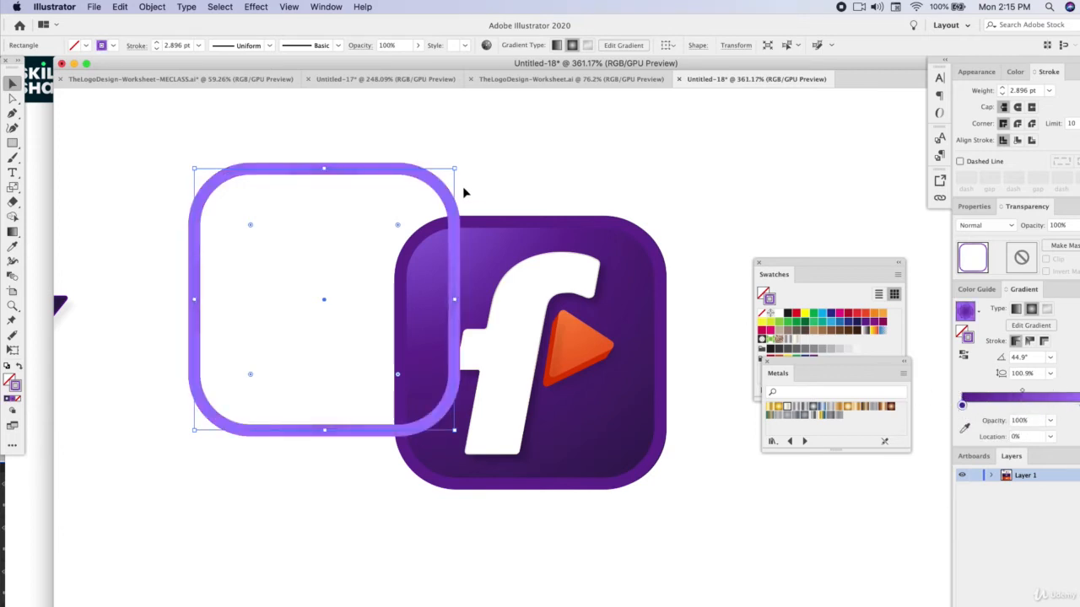
Position the purple-stroked rounded rectangle over the app icon, send it backward, and nudge it slightly up and left
mouse_move(441, 186)
mouse_down()
mouse_move(647, 248)
mouse_move(654, 222)
mouse_move(641, 242)
mouse_up()
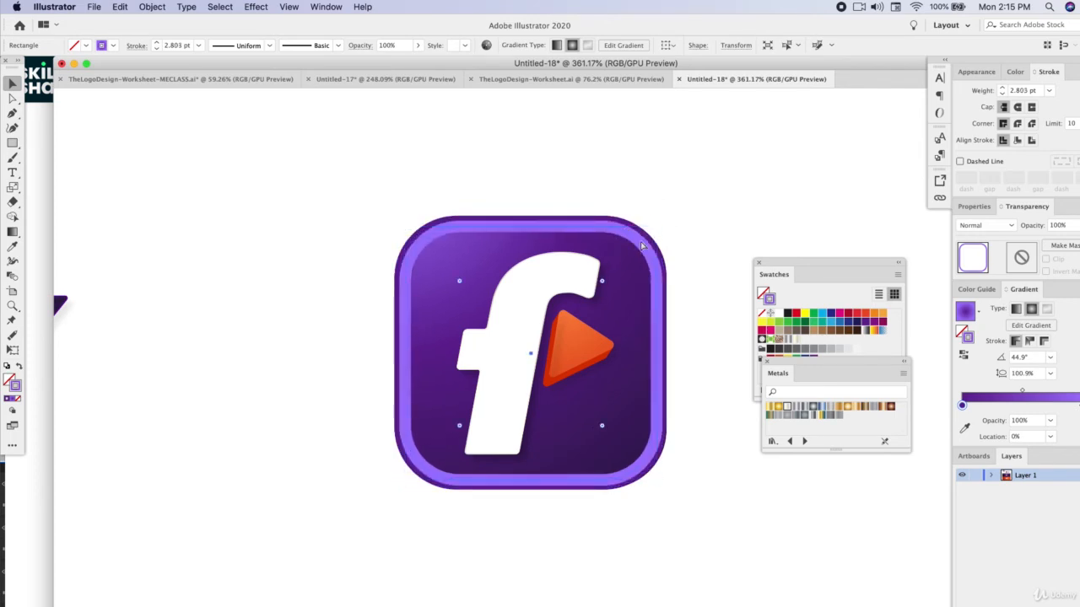
key(super+[)
key(Up)
key(Left)
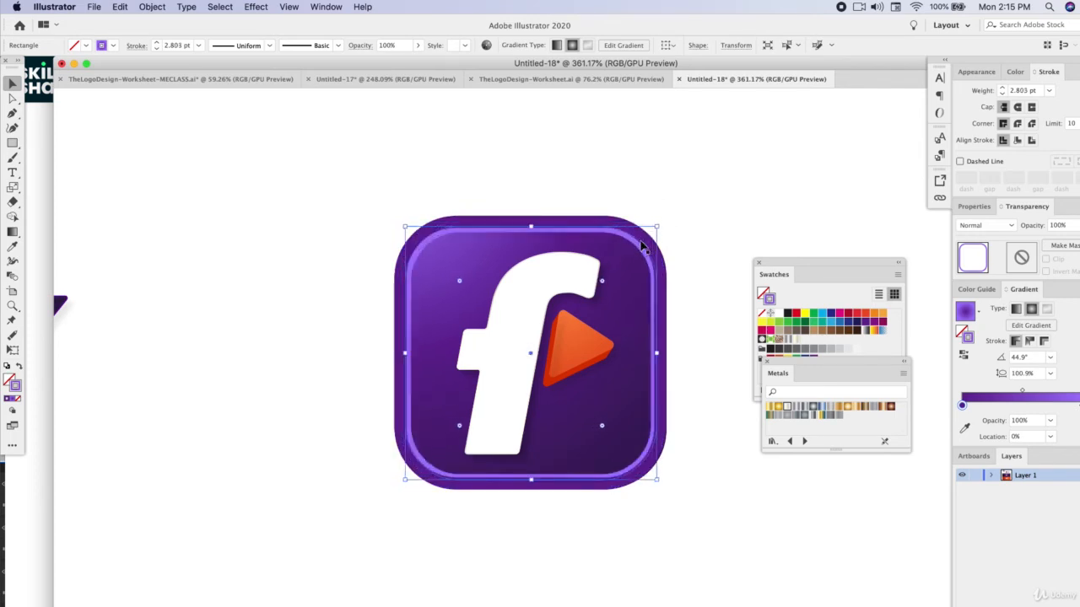
Convert the stroke of the app icon's rounded-rectangle border into a filled shape with Outline Stroke
click(419, 251)
click(417, 247)
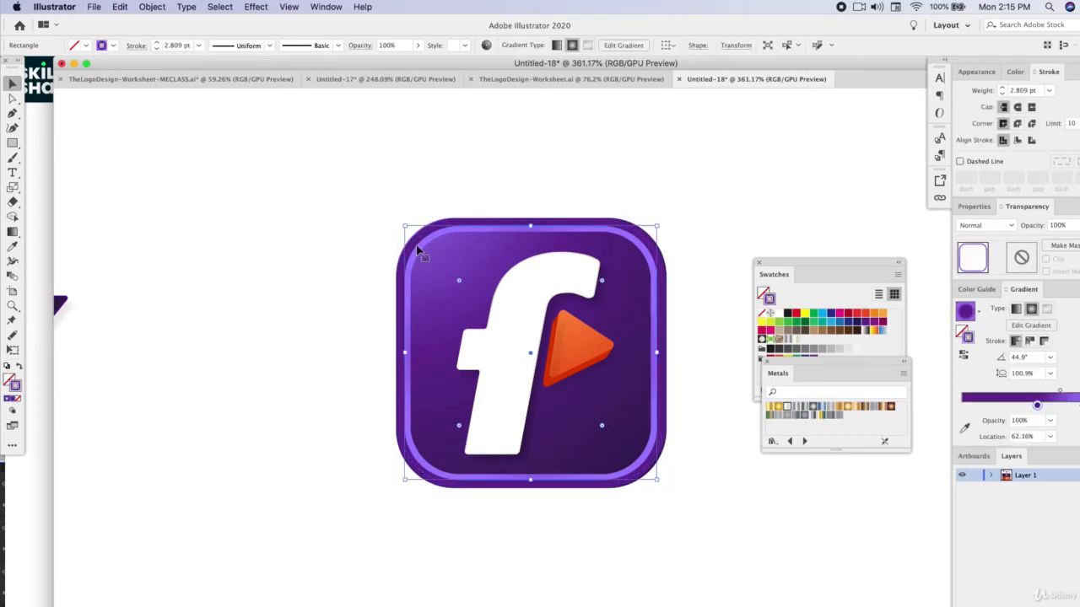
scroll(413, 247, up, 5)
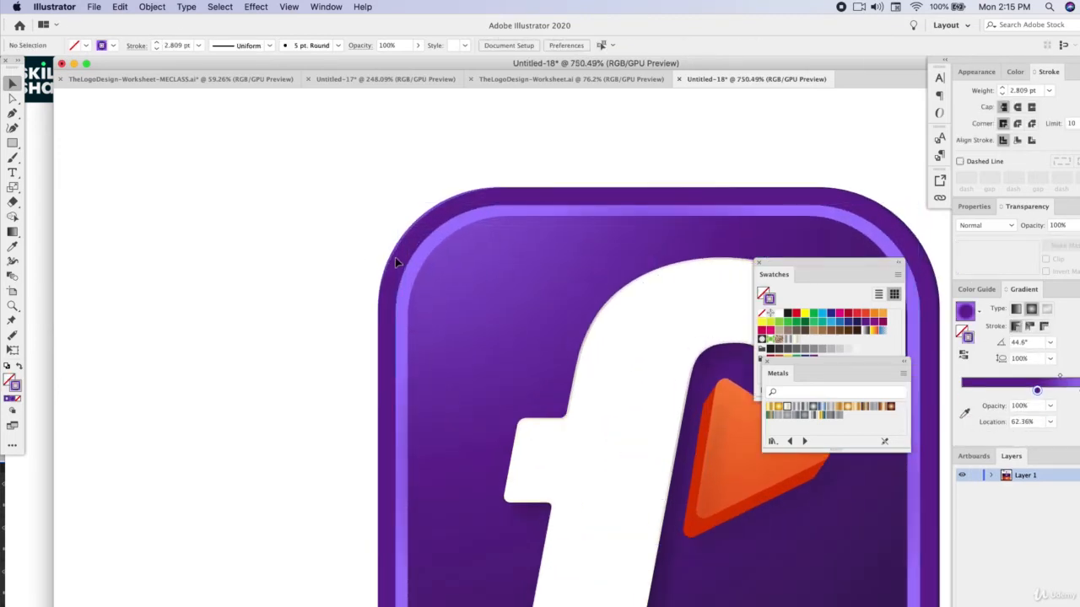
click(419, 260)
click(414, 332)
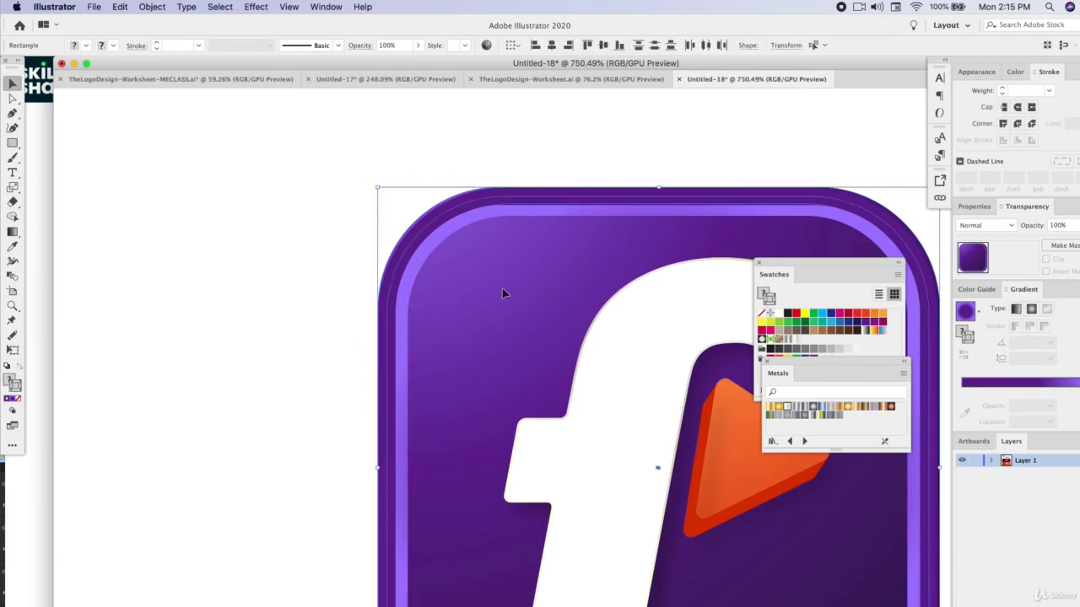
drag(309, 150, 427, 274)
click(125, 7)
mouse_move(152, 7)
mouse_move(213, 285)
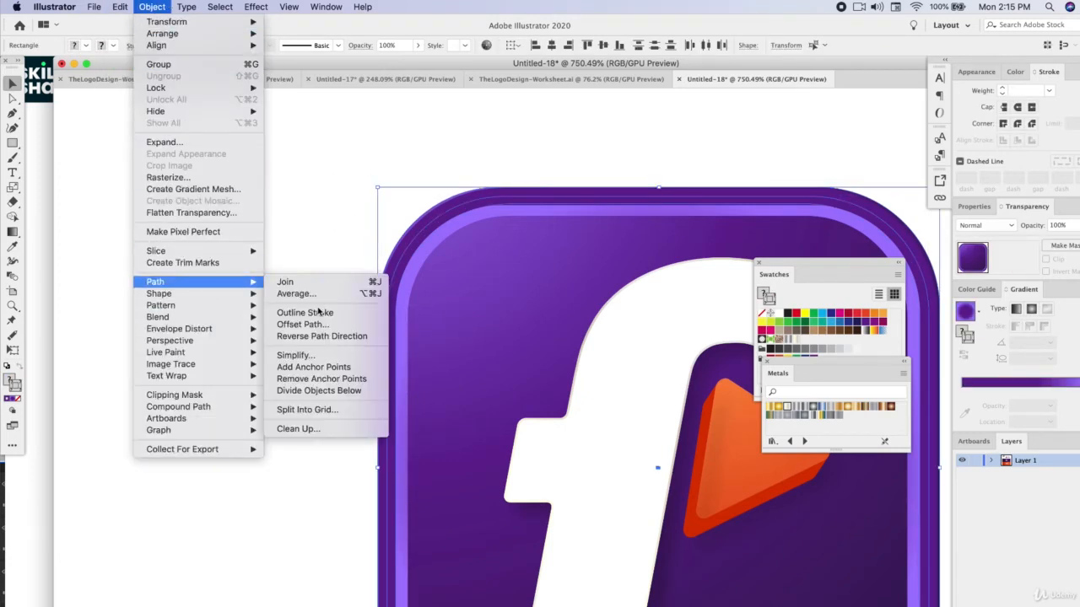
click(323, 311)
click(309, 239)
Redraw the outer rounded shape's radial gradient diagonally from the icon's upper-left corner to its lower-right corner
click(416, 236)
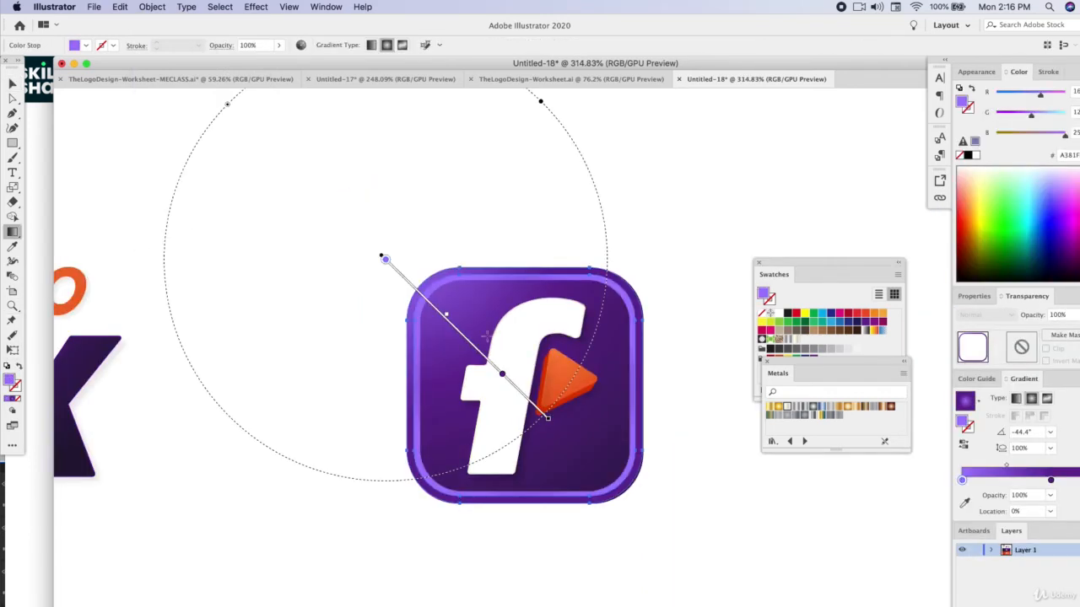
mouse_move(437, 290)
mouse_down()
mouse_move(579, 434)
mouse_move(608, 488)
mouse_up()
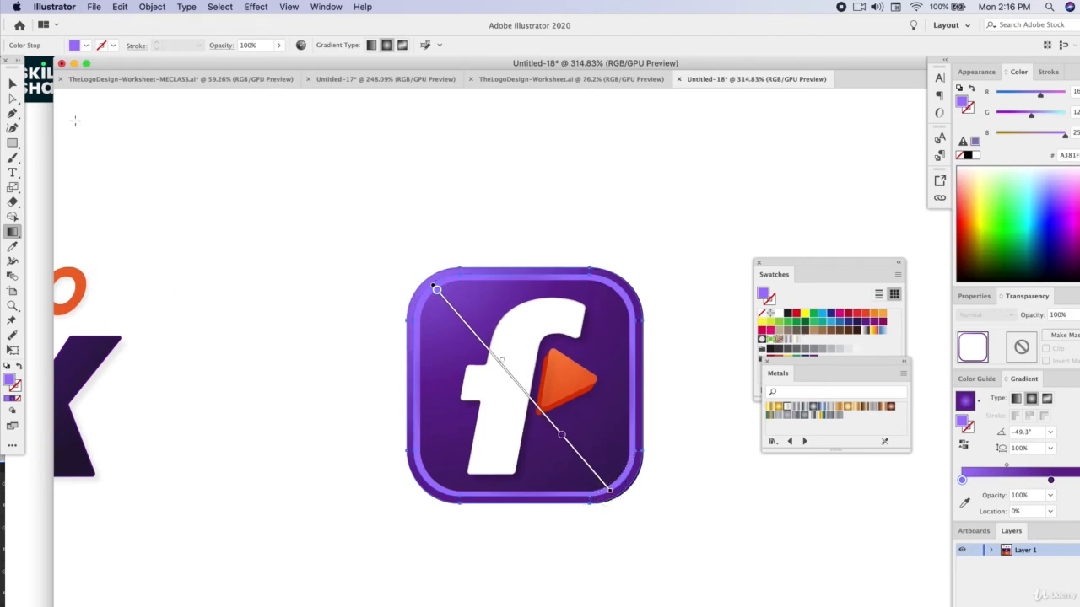
click(13, 82)
click(386, 259)
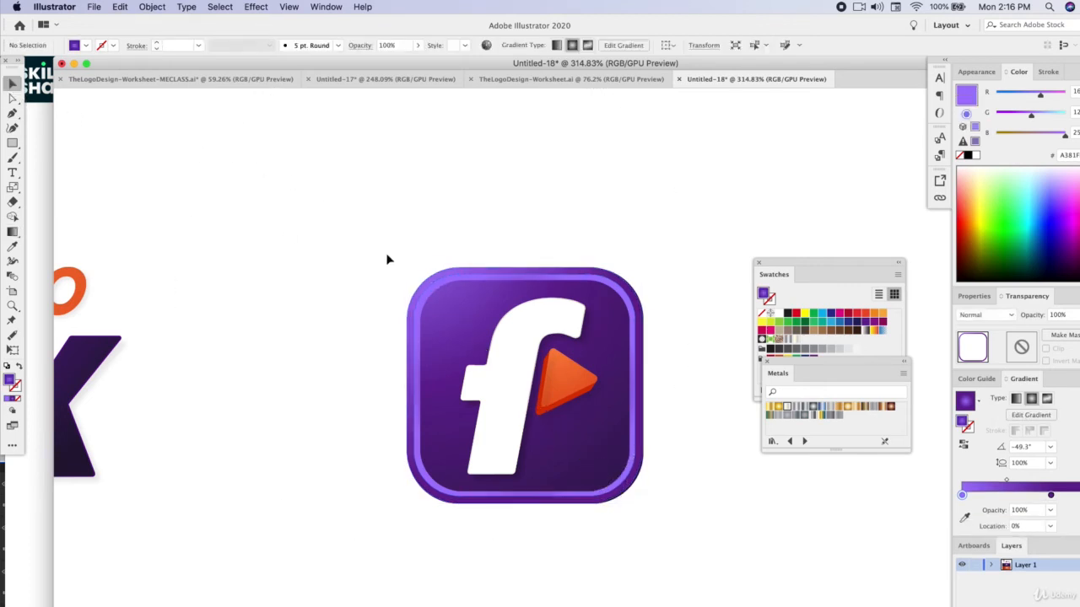
Redirect the border ring's radial gradient diagonally between the lower-right area and a point beyond the icon's upper-left corner
click(436, 296)
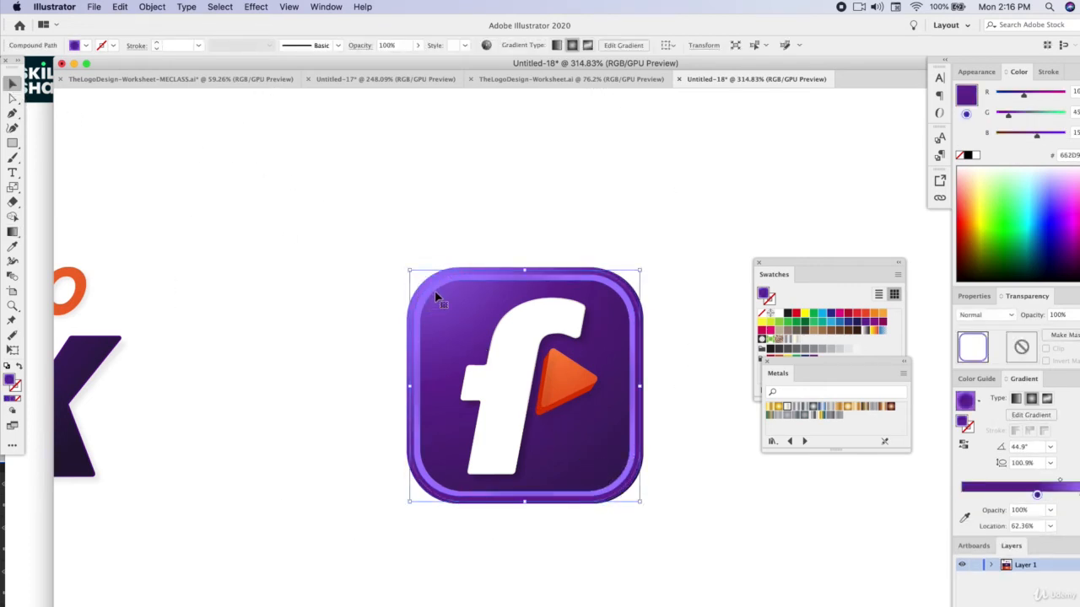
click(12, 234)
mouse_move(624, 509)
mouse_down()
mouse_move(494, 337)
mouse_move(318, 162)
mouse_up()
mouse_move(625, 510)
mouse_down()
mouse_move(410, 273)
mouse_move(514, 339)
mouse_move(579, 441)
mouse_up()
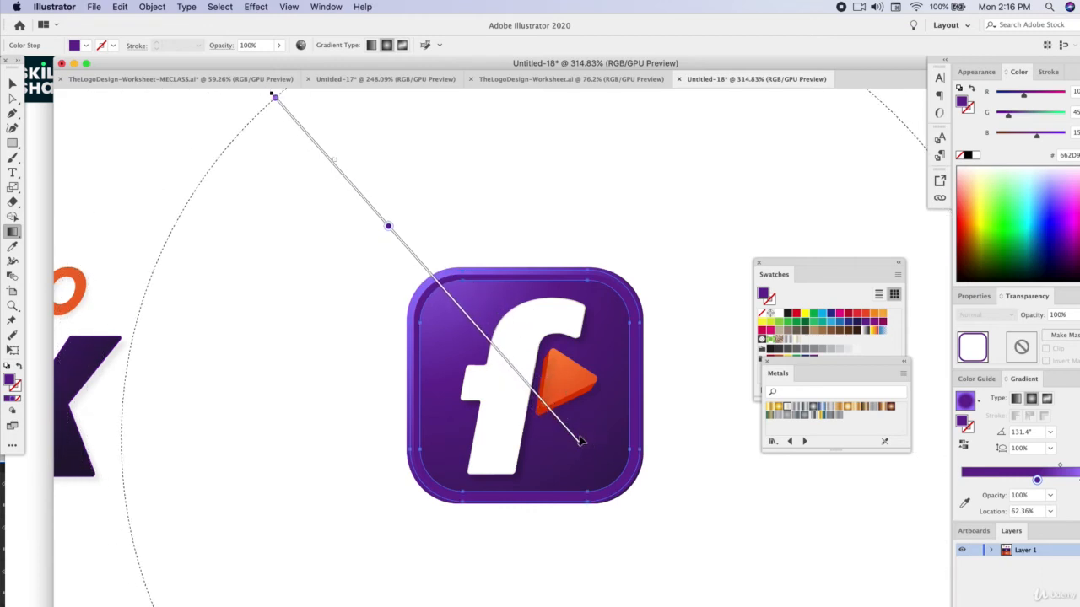
click(12, 82)
click(321, 224)
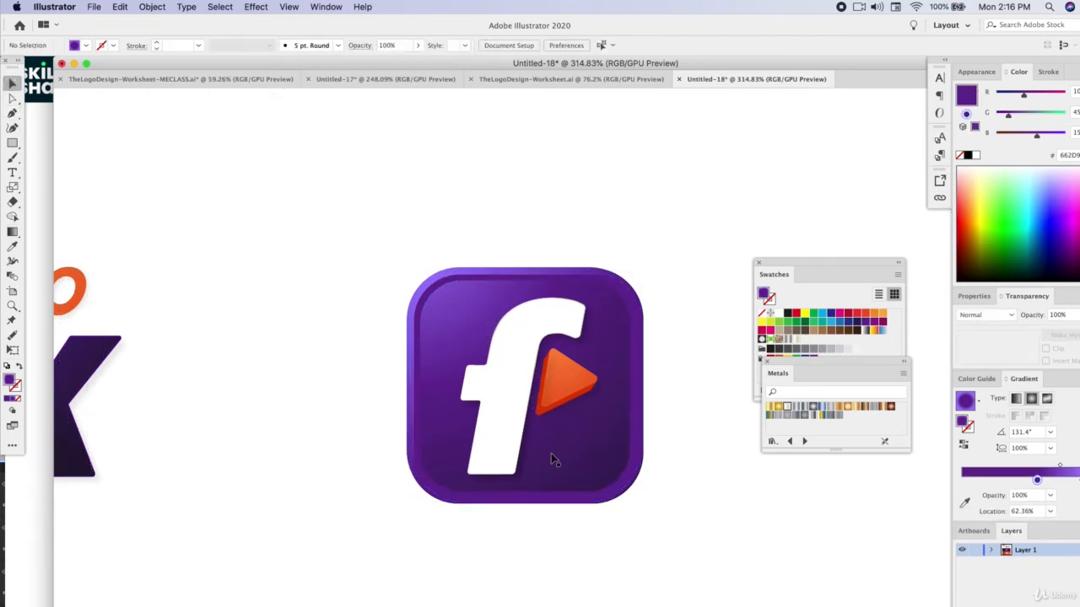
Shrink the icon's background rounded rectangle very slightly at its lower-right corner to sit within the border
scroll(653, 475, up, 2)
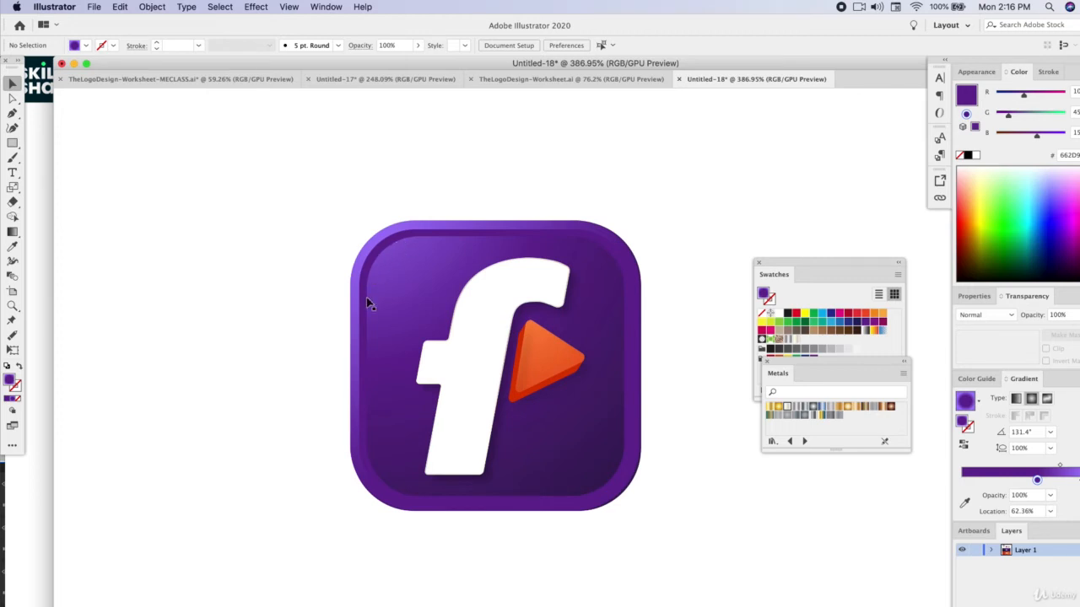
click(616, 461)
drag(640, 512, 639, 510)
key(super+shift+a)
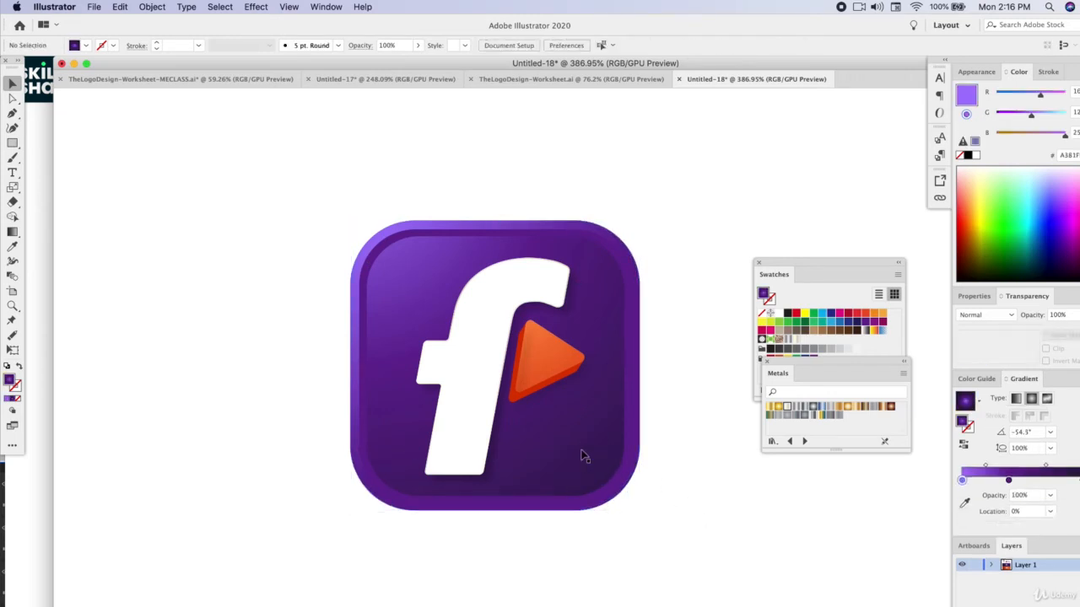
Move the floating Swatches and Metals palettes off the artboard to clear the view of the logos
scroll(564, 449, down, 5)
scroll(564, 448, left, 3)
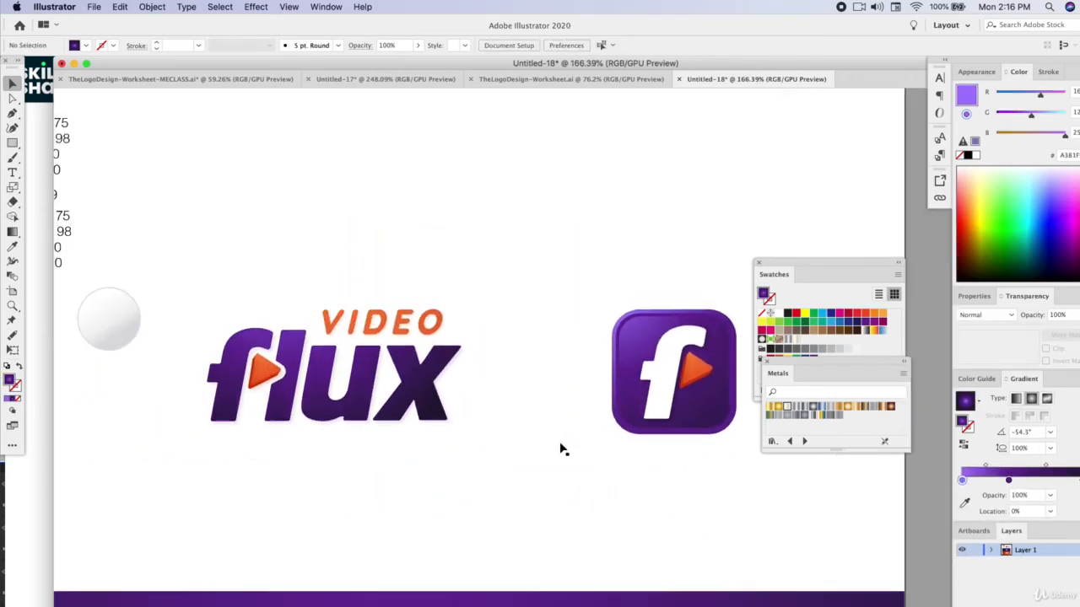
scroll(560, 448, down, 3)
scroll(559, 445, up, 2)
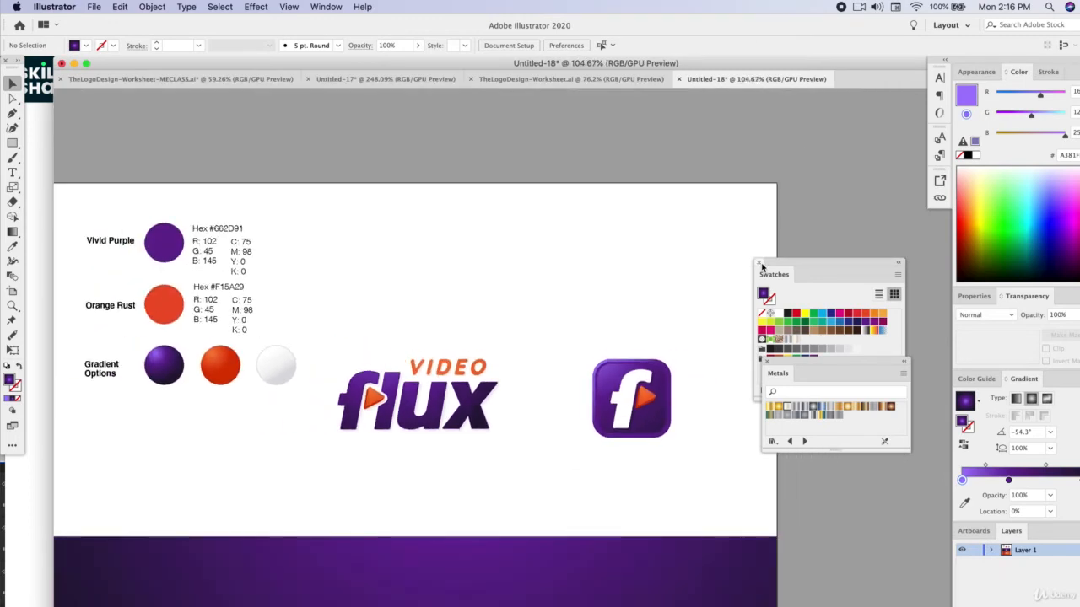
click(821, 190)
drag(784, 261, 824, 202)
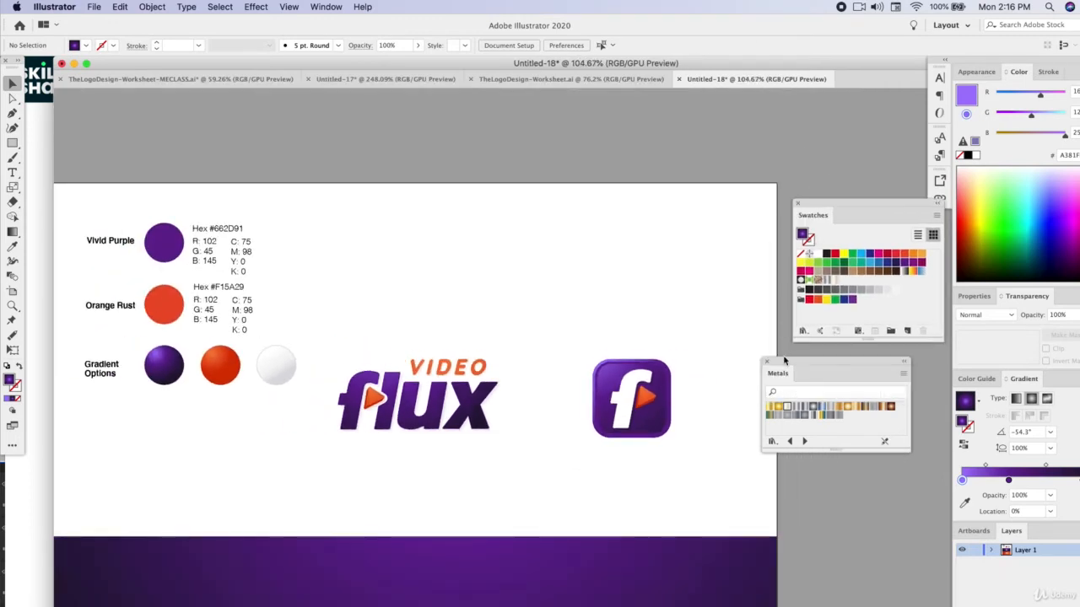
drag(784, 359, 828, 364)
Delete the old VIDEO flux logo from the dark purple section
scroll(372, 214, down, 3)
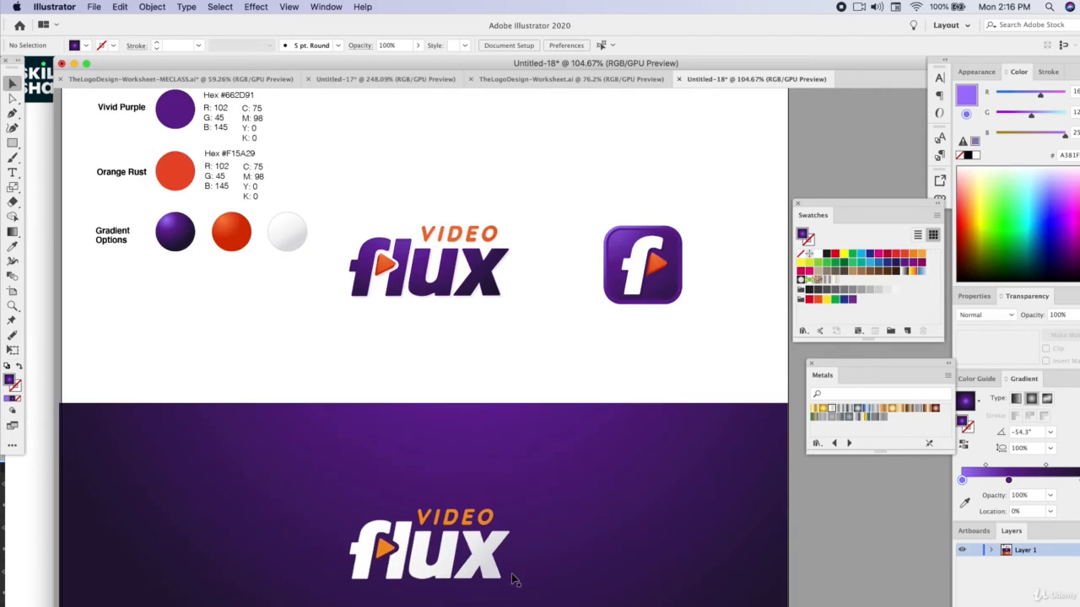
scroll(374, 335, down, 2)
drag(342, 222, 515, 111)
drag(349, 289, 579, 481)
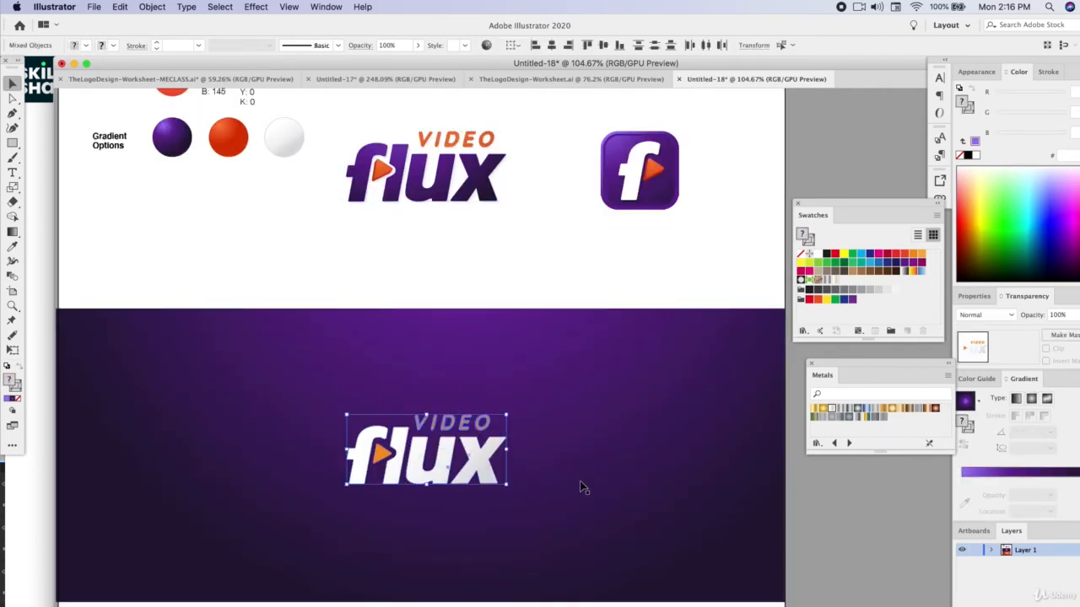
key(Delete)
Copy the VIDEO flux logo and app icon from the white section down onto the dark purple section
drag(346, 258, 726, 115)
drag(663, 168, 651, 451)
click(860, 518)
Apply the white sample circle's gradient to the copied flux lettering and run it diagonally across the word
click(471, 472)
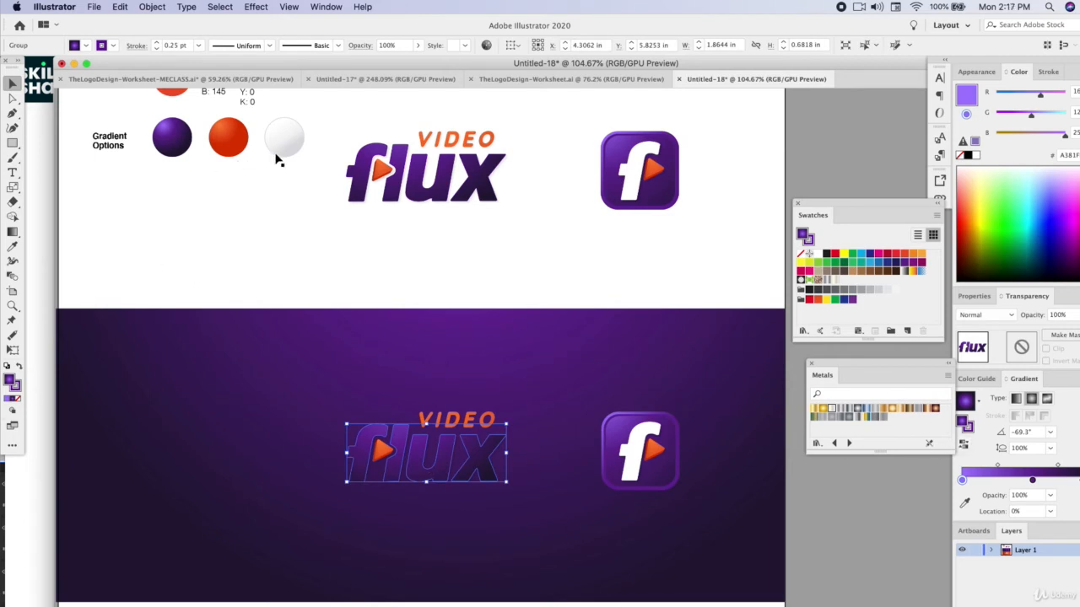
click(12, 245)
click(271, 147)
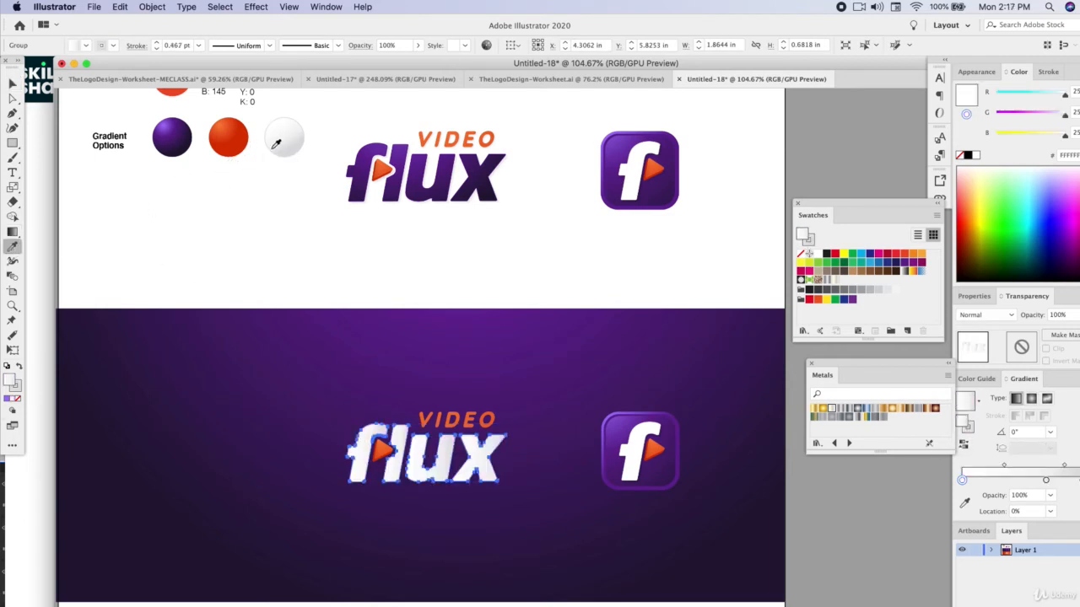
click(13, 231)
drag(354, 356, 495, 496)
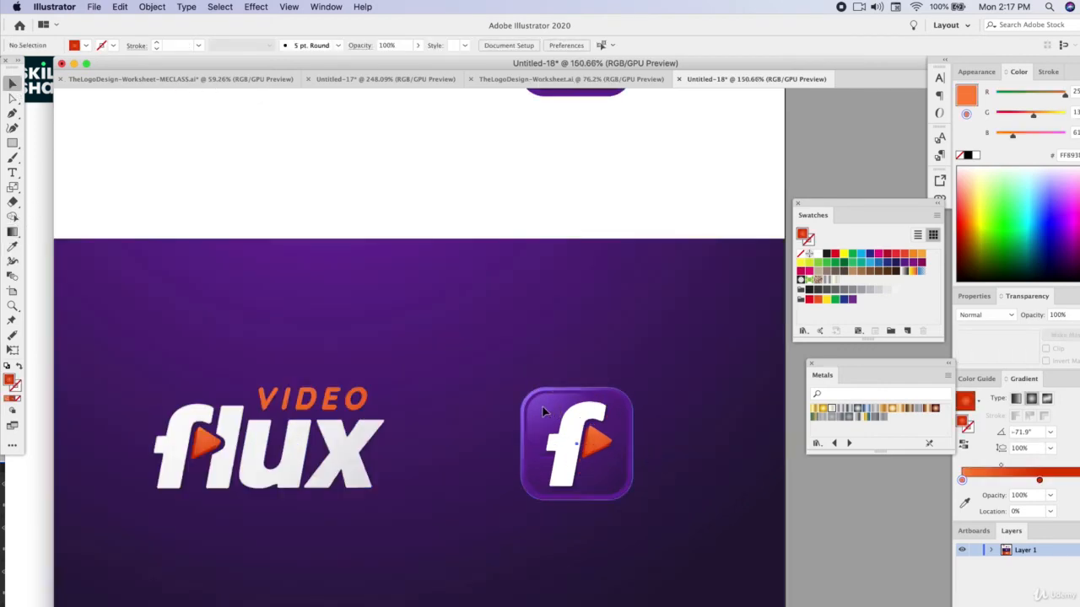
Inspect the logo and icon on the purple section, plus the patterned flux backgrounds in the logo design worksheet
click(544, 410)
scroll(544, 411, down, 3)
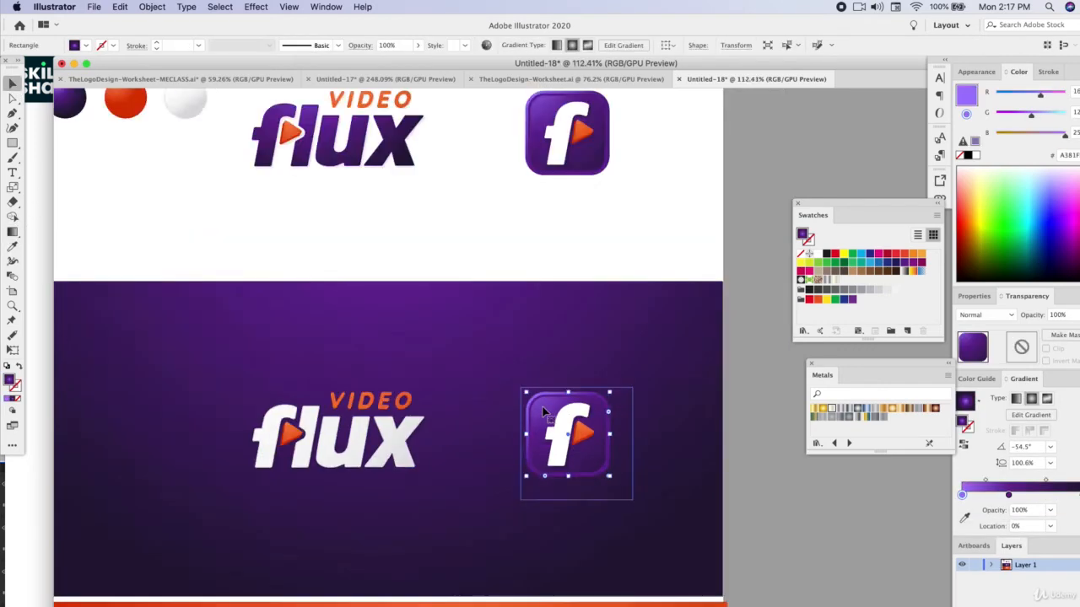
scroll(544, 411, down, 4)
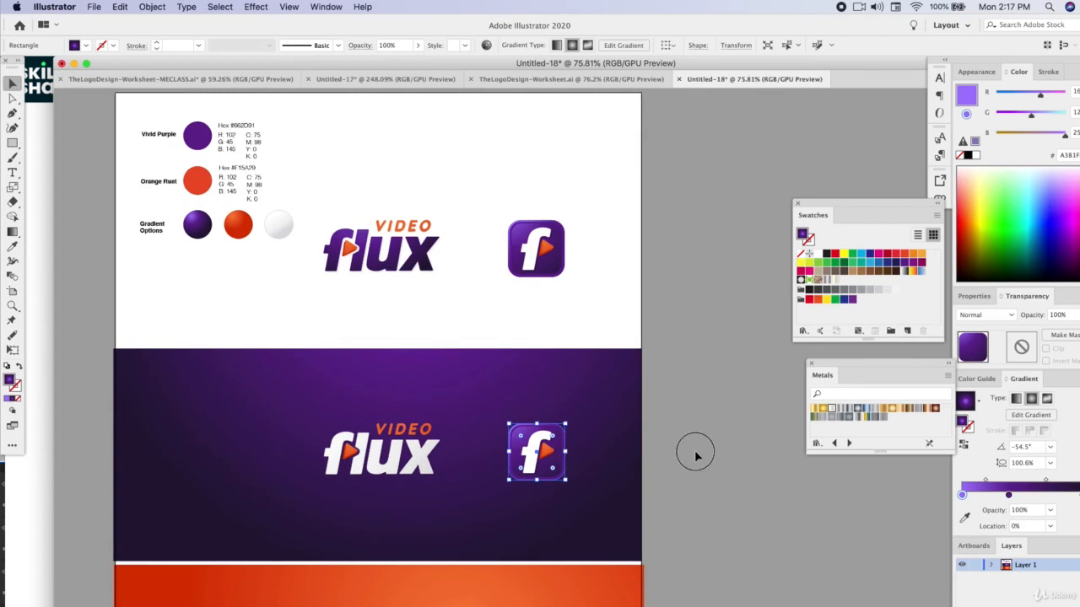
click(693, 452)
click(523, 441)
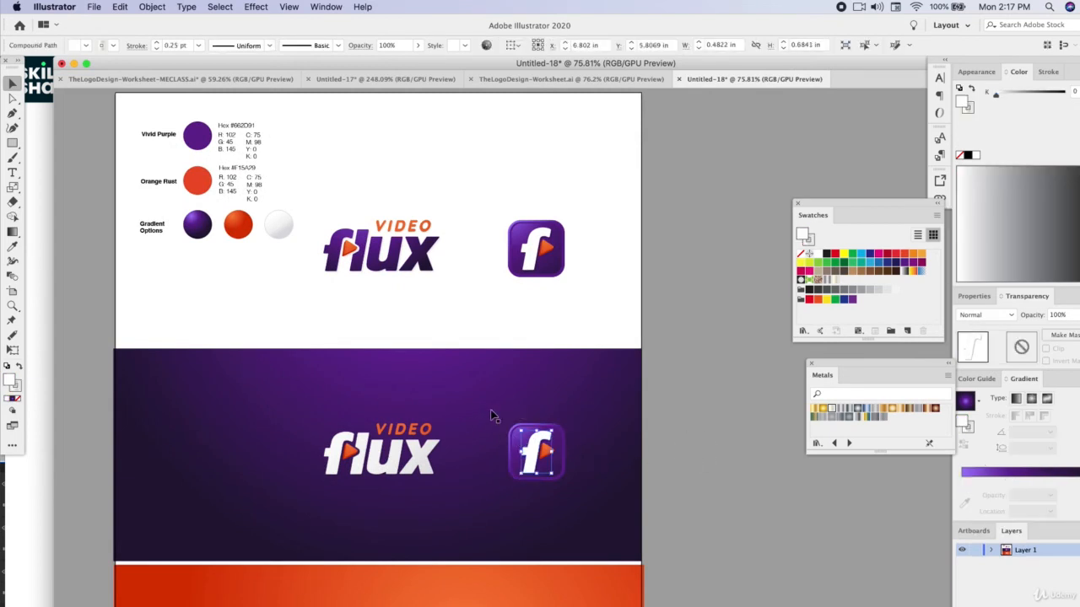
click(585, 436)
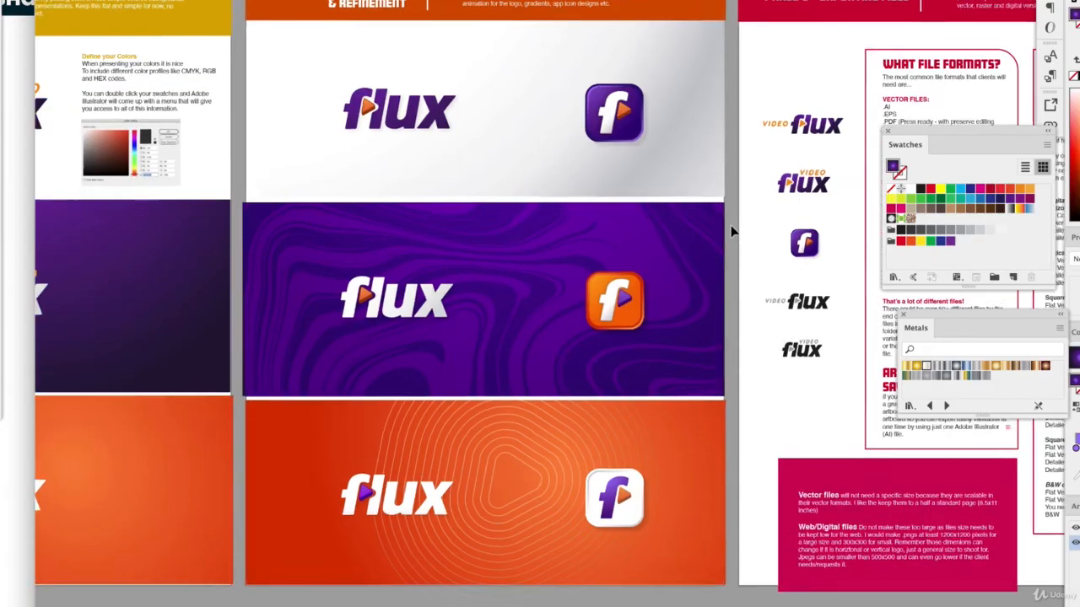
scroll(732, 230, up, 1)
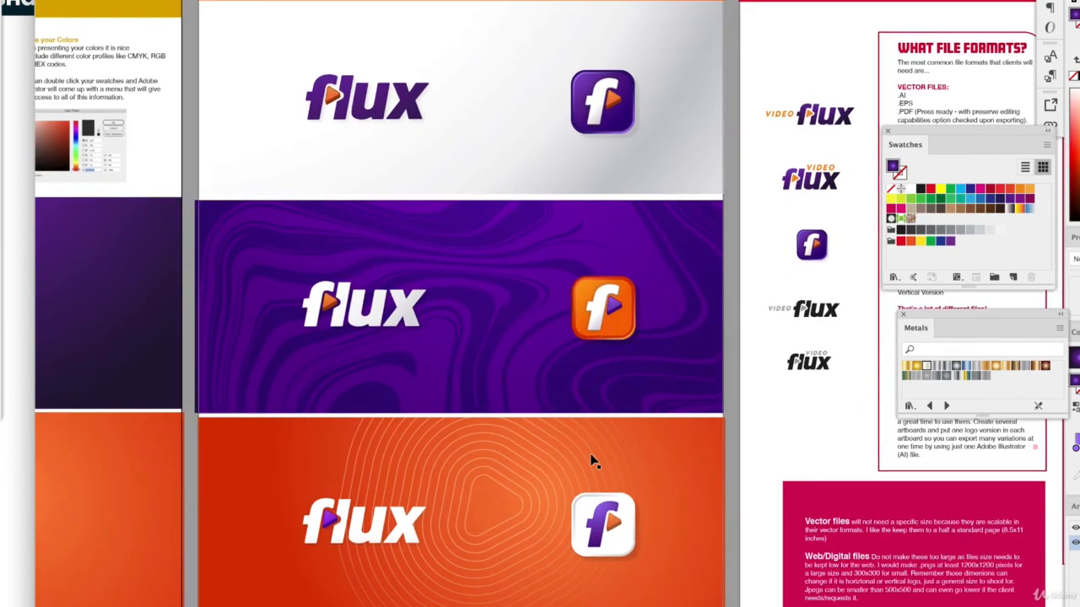
click(526, 477)
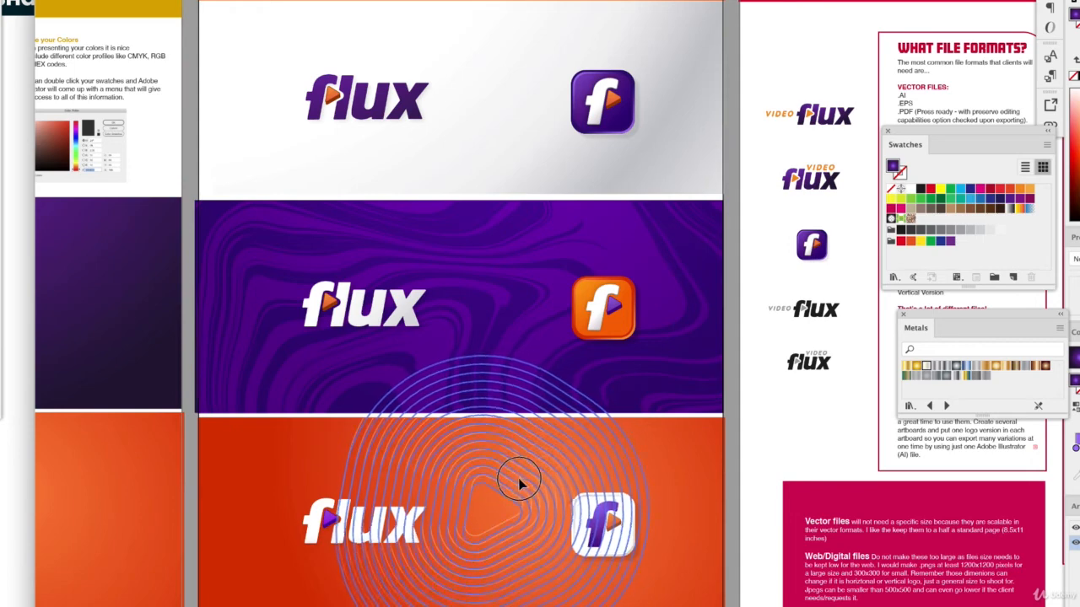
click(734, 480)
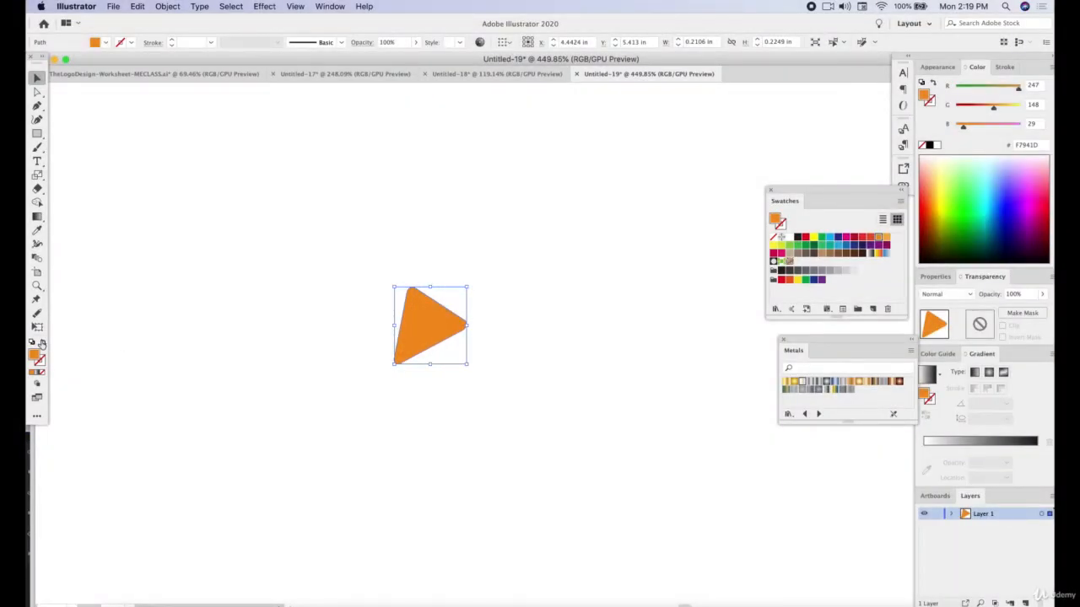
Swap the play triangle's orange fill to its stroke and set the stroke weight to 0.5 pt
click(41, 343)
click(1004, 66)
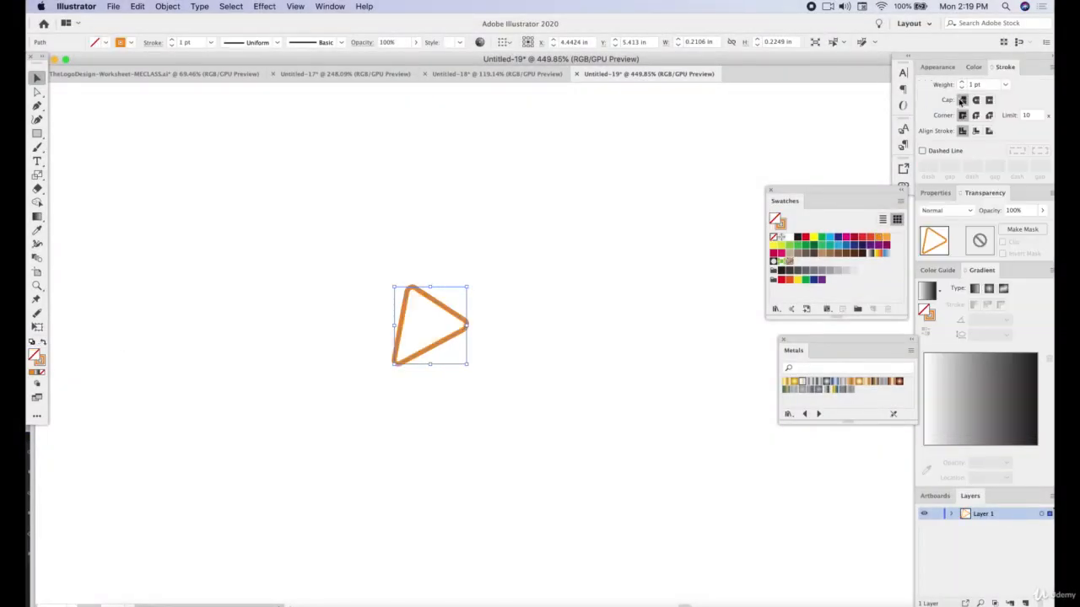
click(961, 87)
click(961, 87)
Offset the triangle outline outward by 0.02 in with miter joins and a miter limit of 4
click(167, 6)
mouse_move(230, 265)
click(320, 302)
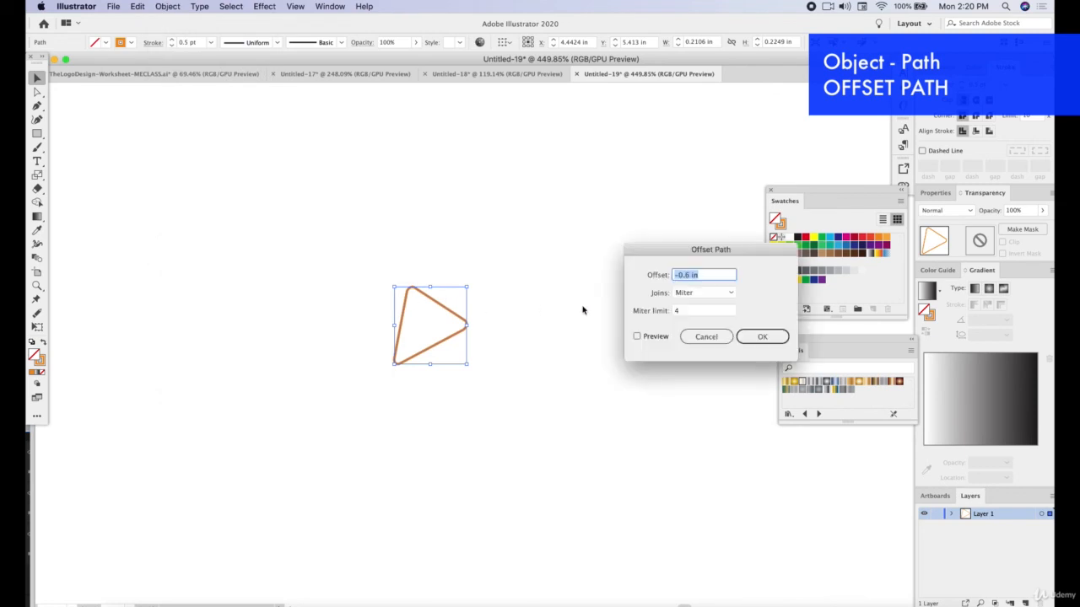
click(680, 275)
key(BackSpace)
click(638, 336)
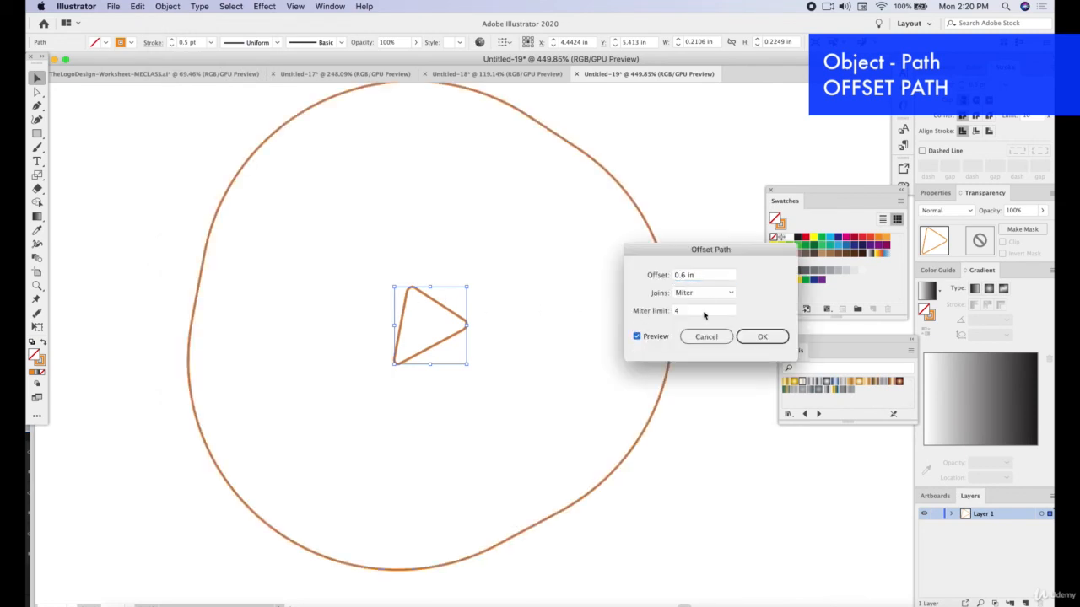
click(682, 275)
key(BackSpace)
text(5)
key(BackSpace)
text(05)
click(696, 312)
click(689, 276)
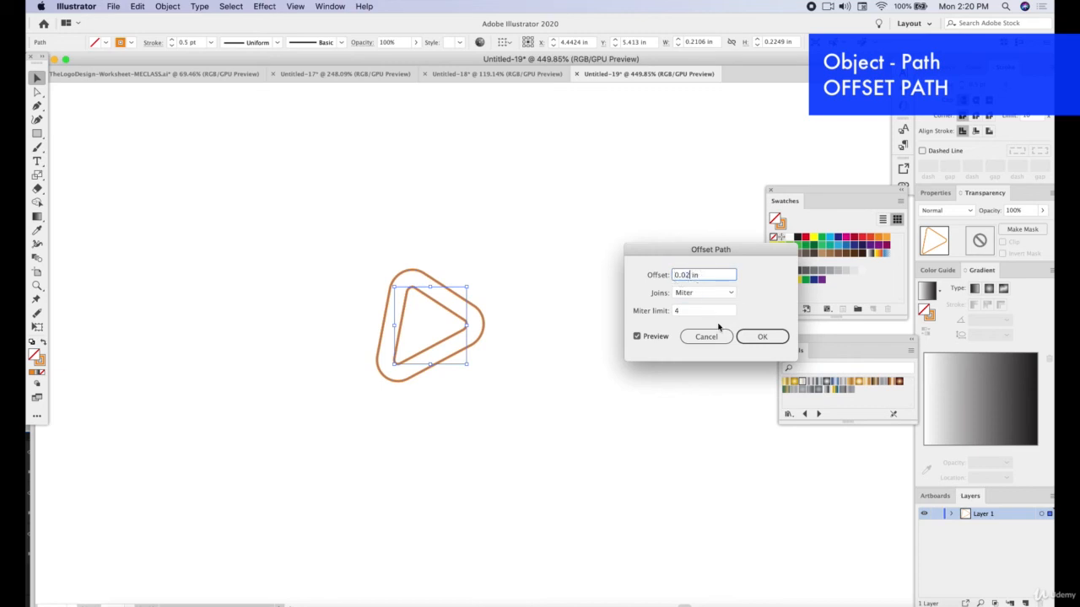
click(762, 336)
click(549, 272)
Apply the first offset, and offset the resulting outer triangle outward by 0.02 in with miter joins and a miter limit of 4
click(443, 304)
click(167, 6)
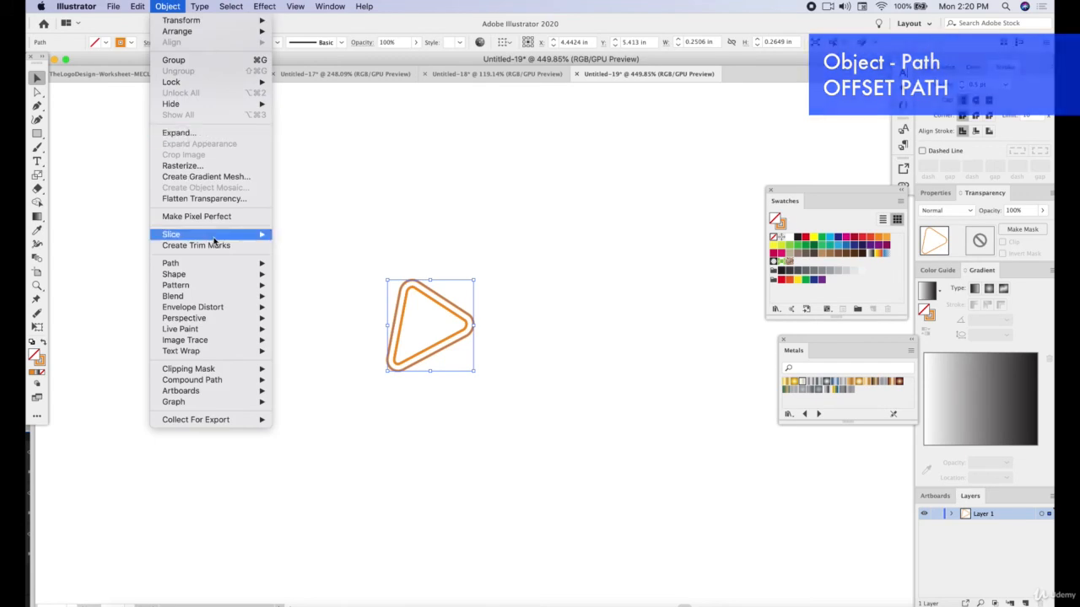
mouse_move(207, 267)
click(332, 305)
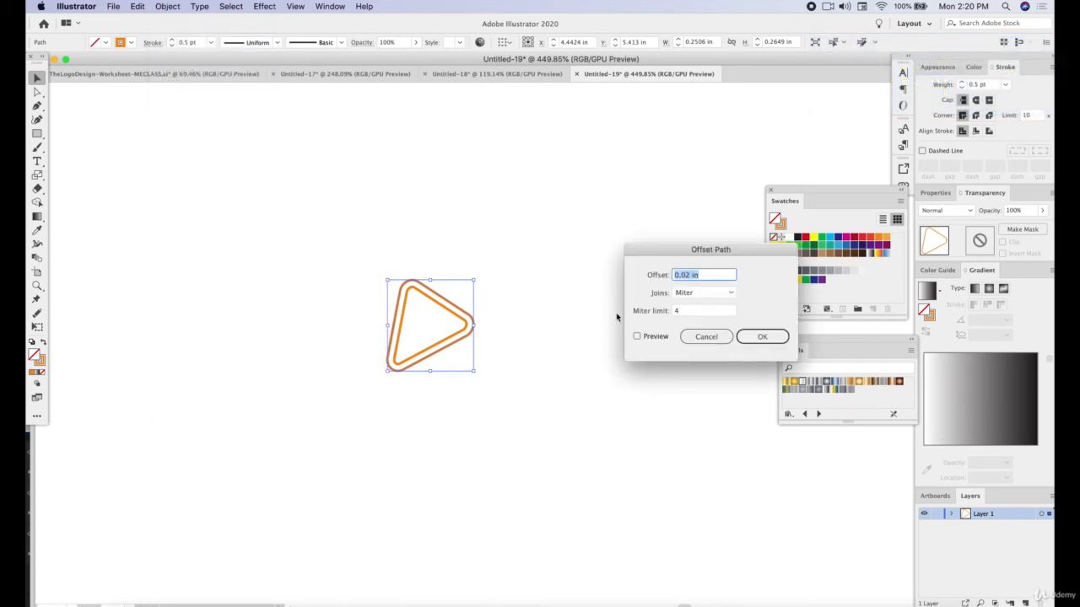
click(638, 336)
click(761, 337)
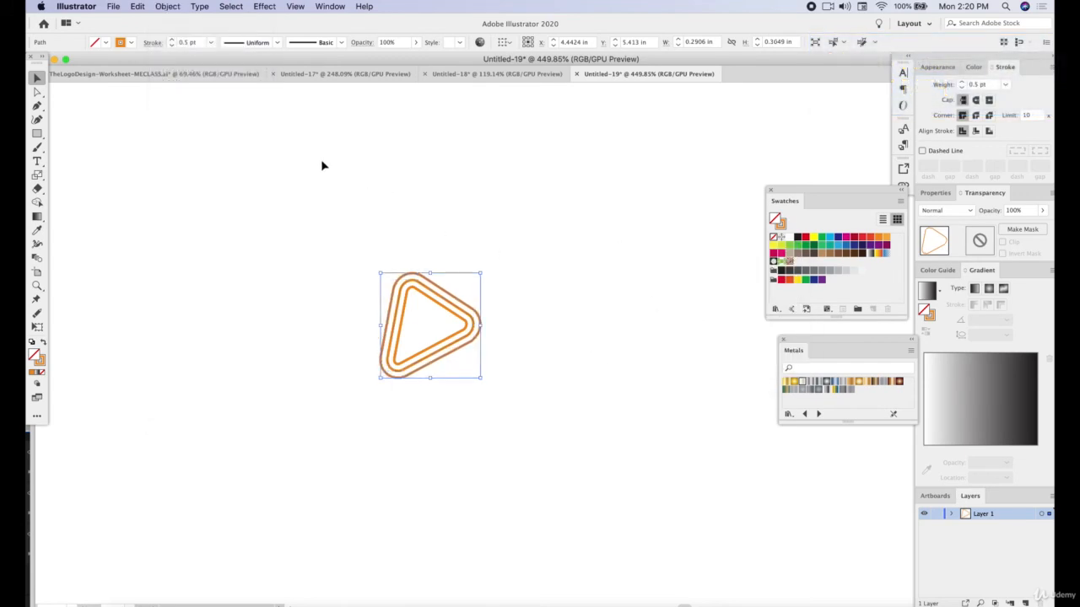
Add another 0.02 in outward offset around the outermost outline for a fourth concentric triangle, and clear the selection
click(167, 6)
mouse_move(206, 264)
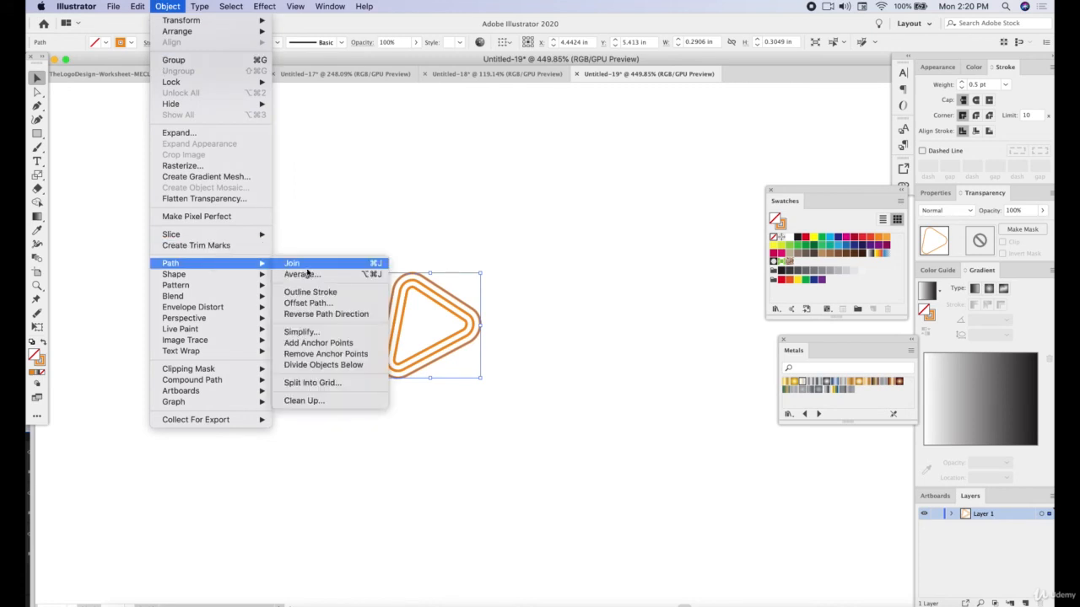
click(314, 304)
click(637, 336)
click(754, 340)
click(644, 312)
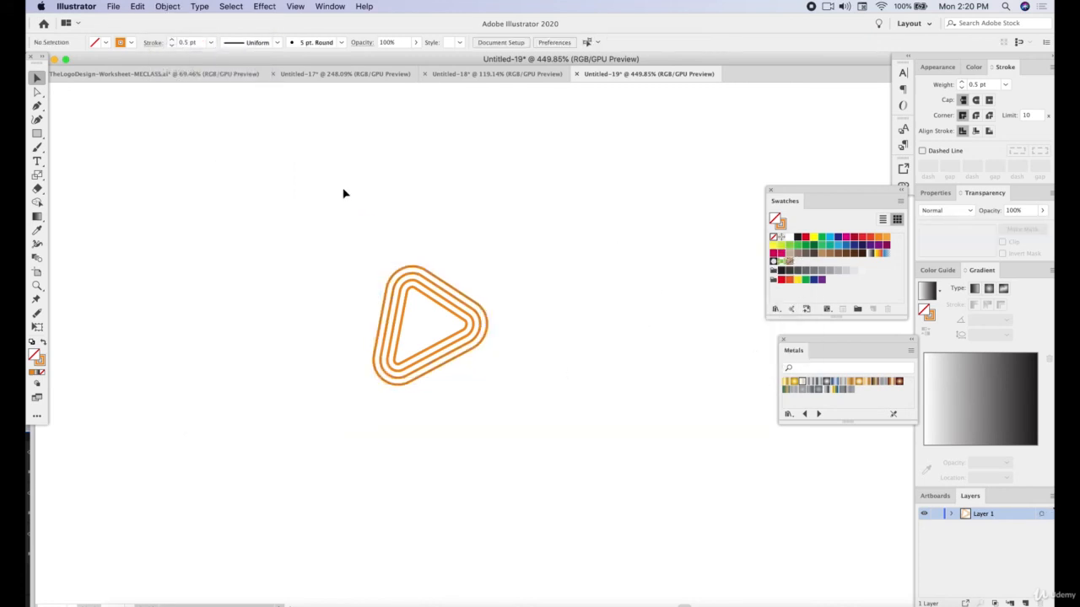
Return to the logo design worksheet and examine the flux logo backgrounds that use the concentric triangle pattern
click(194, 74)
click(449, 376)
click(576, 475)
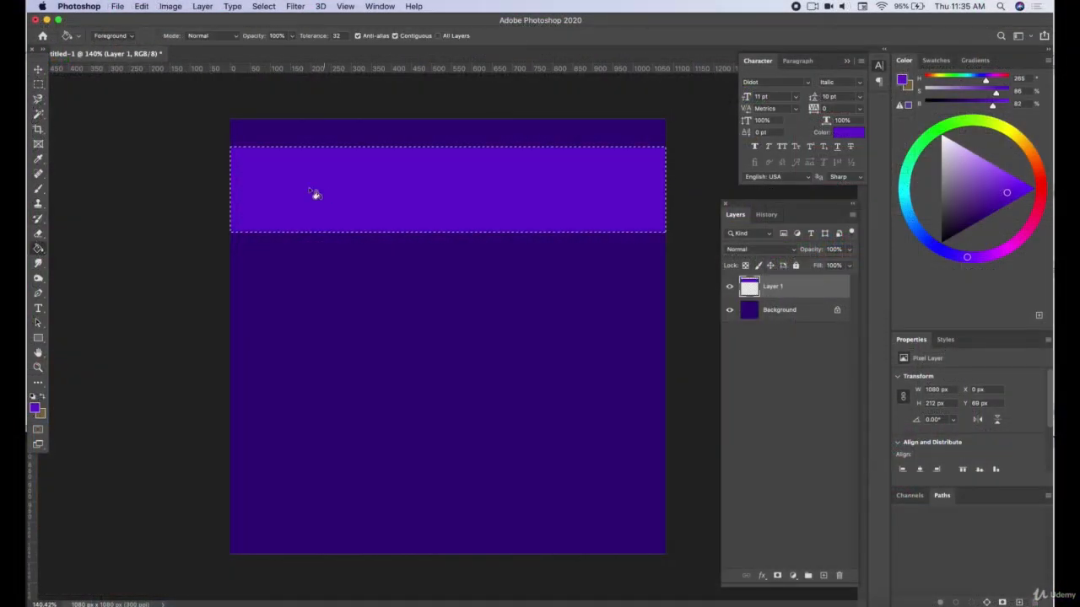
In Photoshop, copy the bright purple band down the dark purple canvas to make four horizontal stripes
click(38, 83)
key(v)
drag(421, 191, 422, 438)
drag(422, 438, 422, 562)
Convert the locked Background into a regular layer and merge it with all the purple stripe layers
double_click(776, 381)
click(638, 279)
shift+click(783, 286)
key(super+e)
Distort the merged purple stripes with the Liquify filter, pushing and twirling them into a flowing swirl pattern
click(296, 6)
click(352, 99)
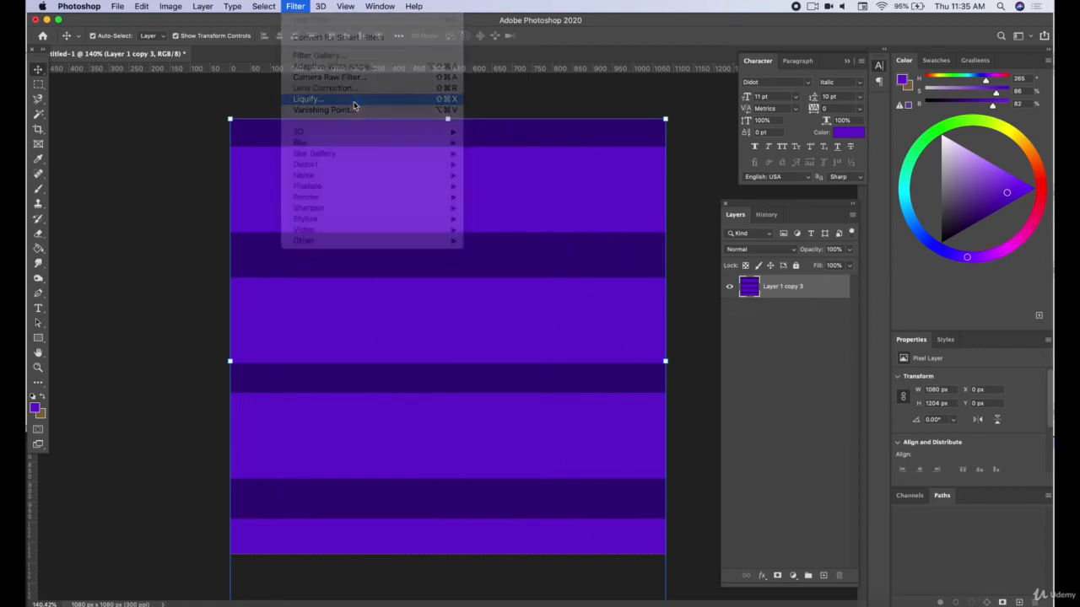
click(886, 80)
mouse_move(317, 240)
mouse_down()
mouse_move(341, 190)
mouse_move(301, 231)
mouse_move(309, 202)
mouse_up()
mouse_move(438, 232)
mouse_down()
mouse_move(472, 193)
mouse_move(412, 469)
mouse_move(547, 313)
mouse_move(610, 388)
mouse_move(604, 434)
mouse_up()
drag(335, 417, 324, 340)
key(c)
mouse_move(404, 277)
mouse_down()
mouse_move(381, 270)
mouse_move(321, 16)
mouse_move(472, 194)
mouse_move(489, 231)
mouse_move(686, 264)
mouse_move(754, 331)
mouse_up()
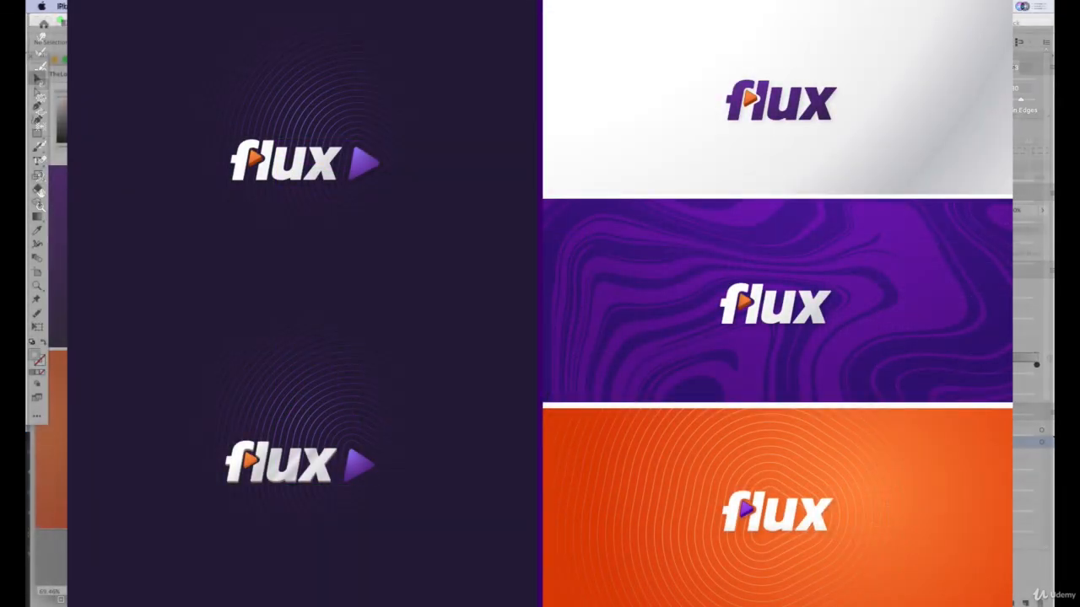